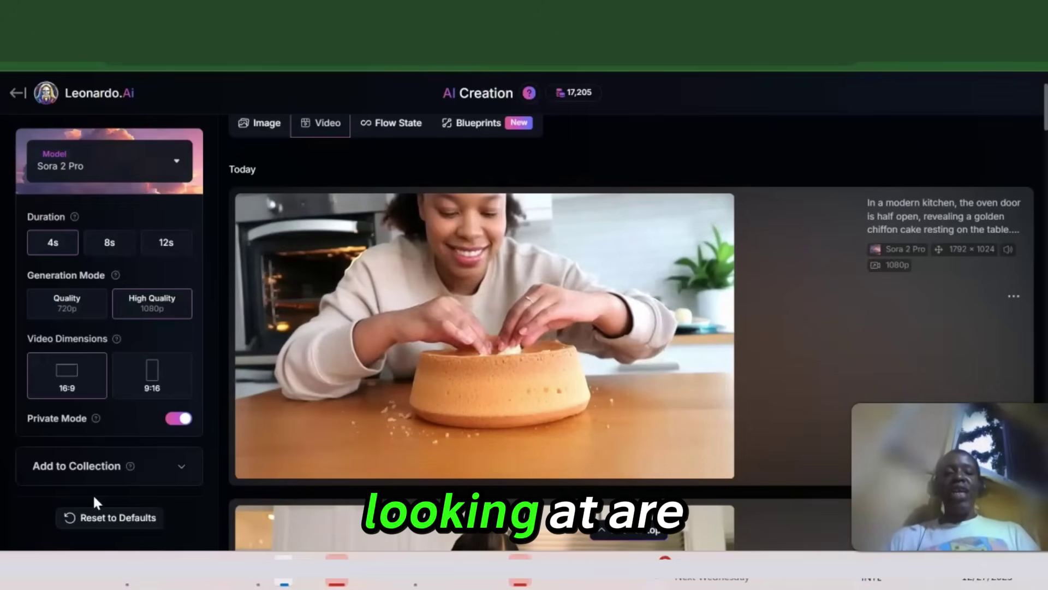
Bring up the Notepad draft holding the 848-character fashion live-stream host prompt.
scroll(99, 434, "down", 2)
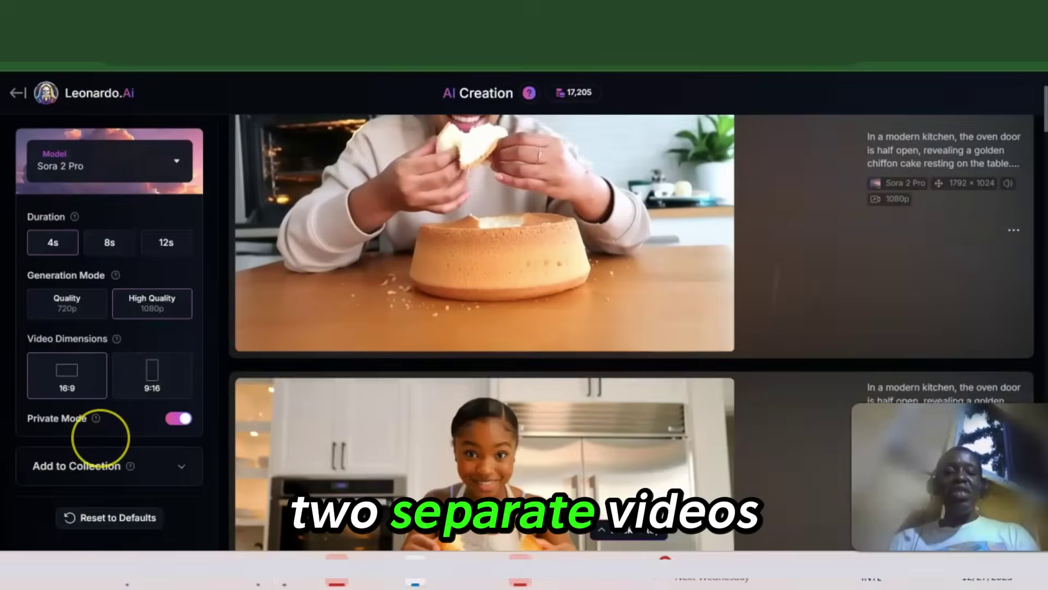
scroll(485, 332, "down", 3)
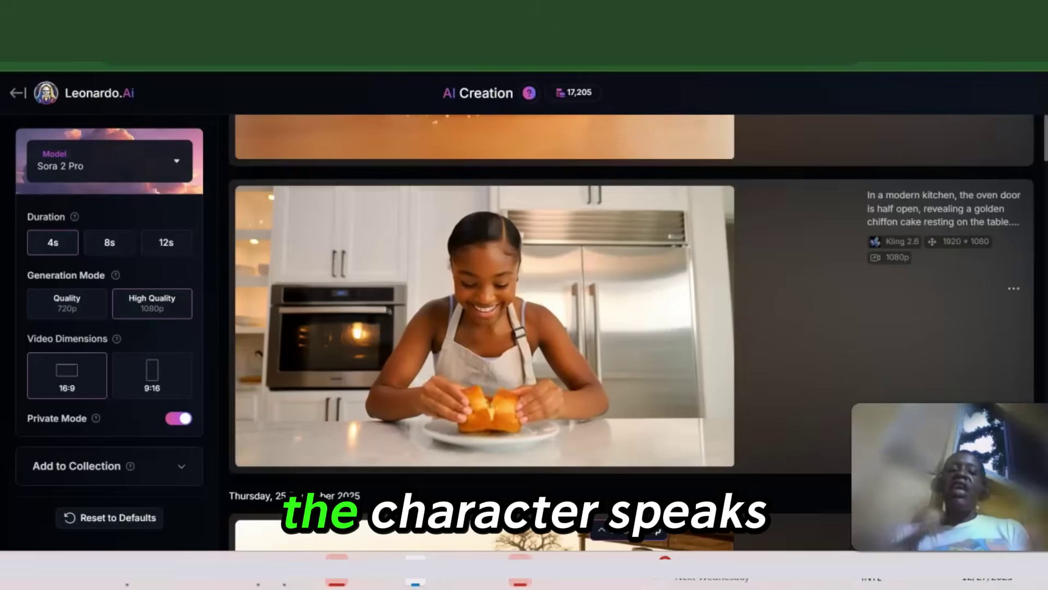
scroll(485, 332, "up", 5)
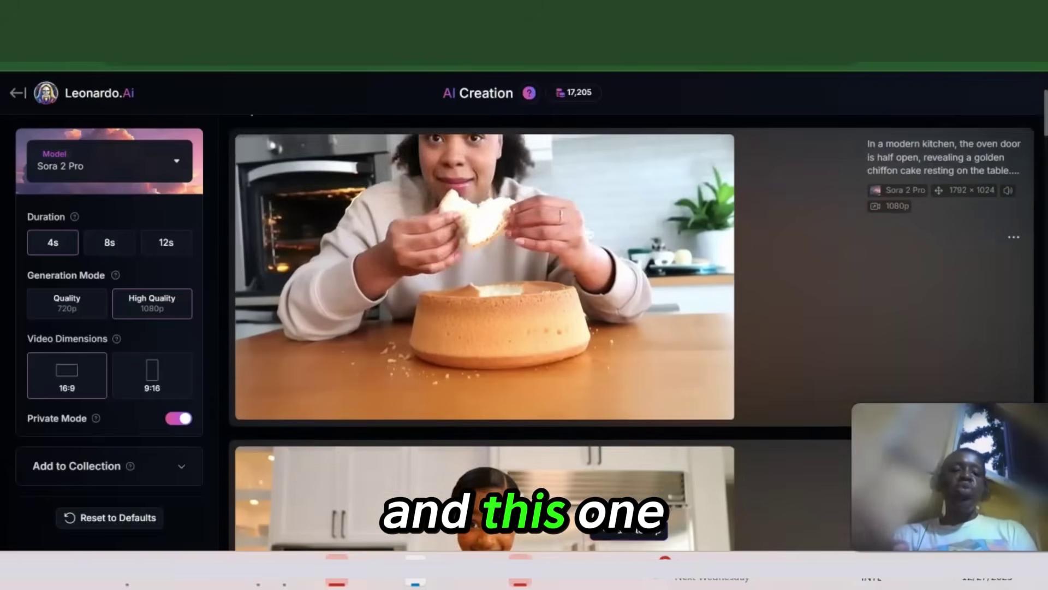
scroll(485, 332, "down", 2)
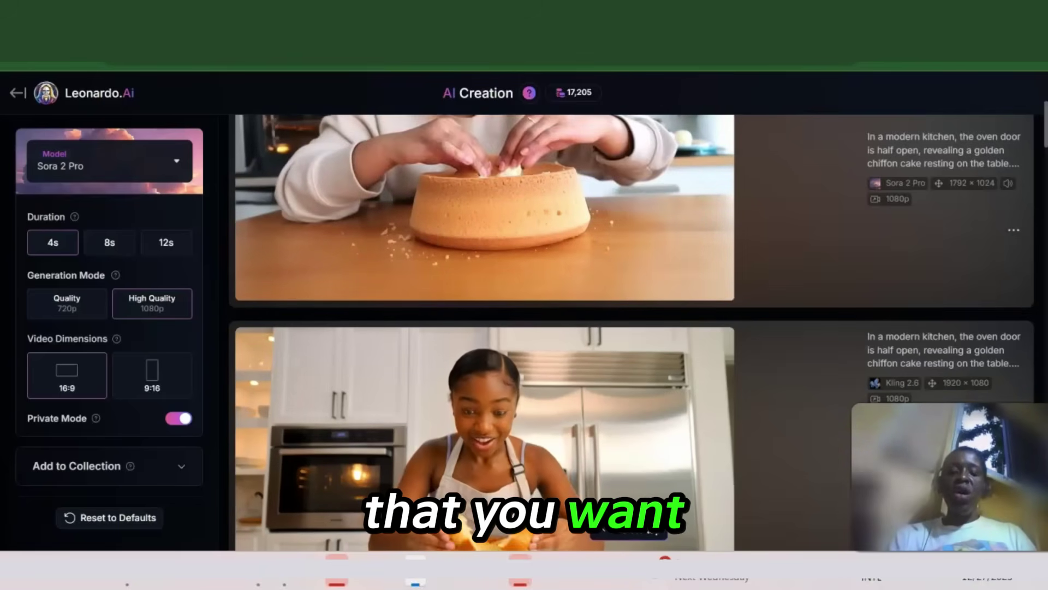
left_click(260, 579)
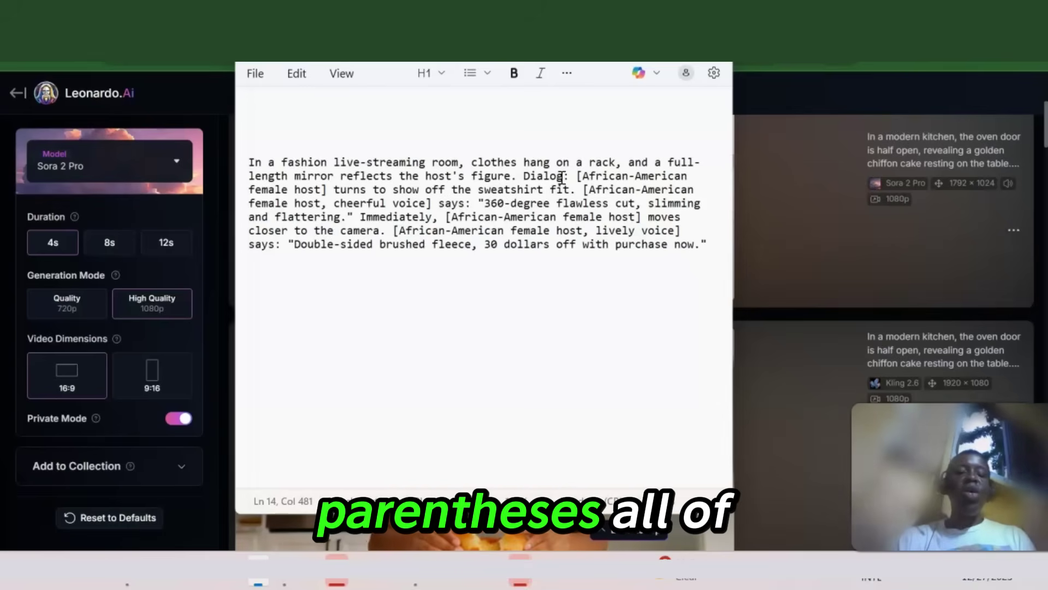
Change all four host tags to [African female host], fixing the stray extra n in Africann.
left_click(562, 178)
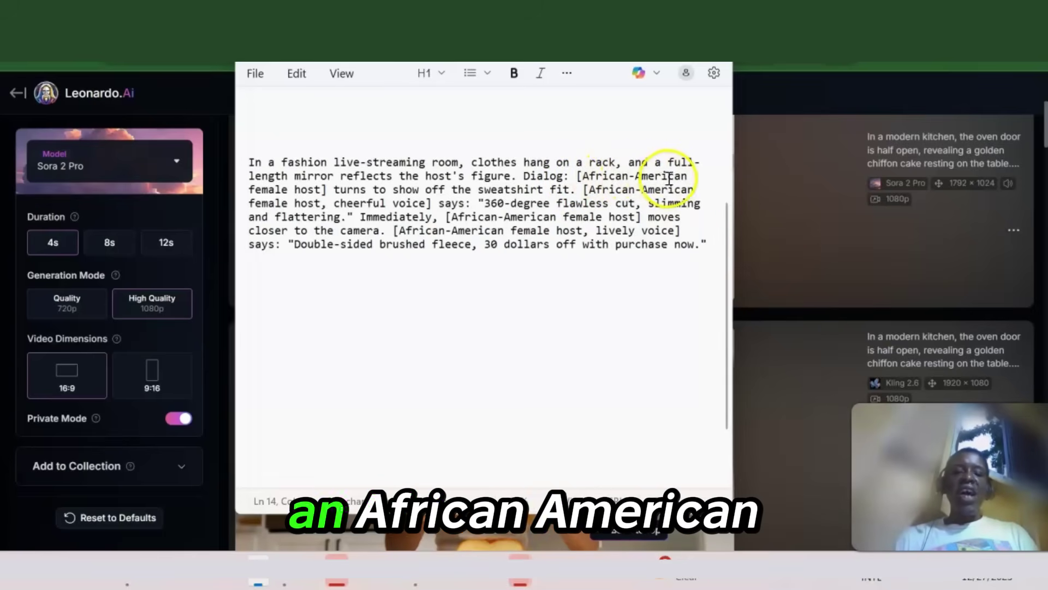
left_click_drag(689, 176, 629, 176)
key("BackSpace")
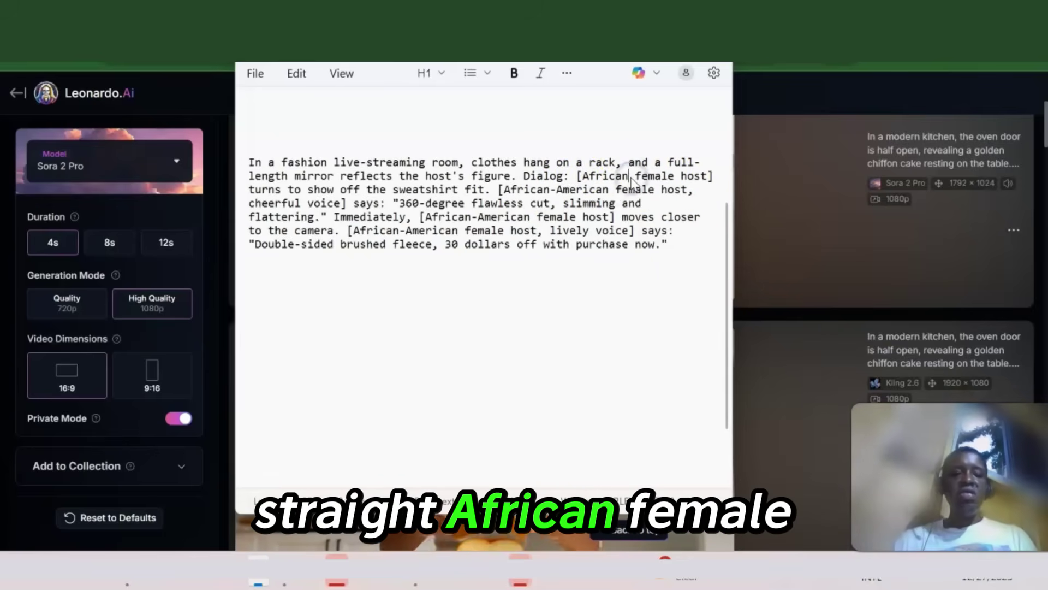
left_click_drag(551, 189, 608, 189)
key("BackSpace")
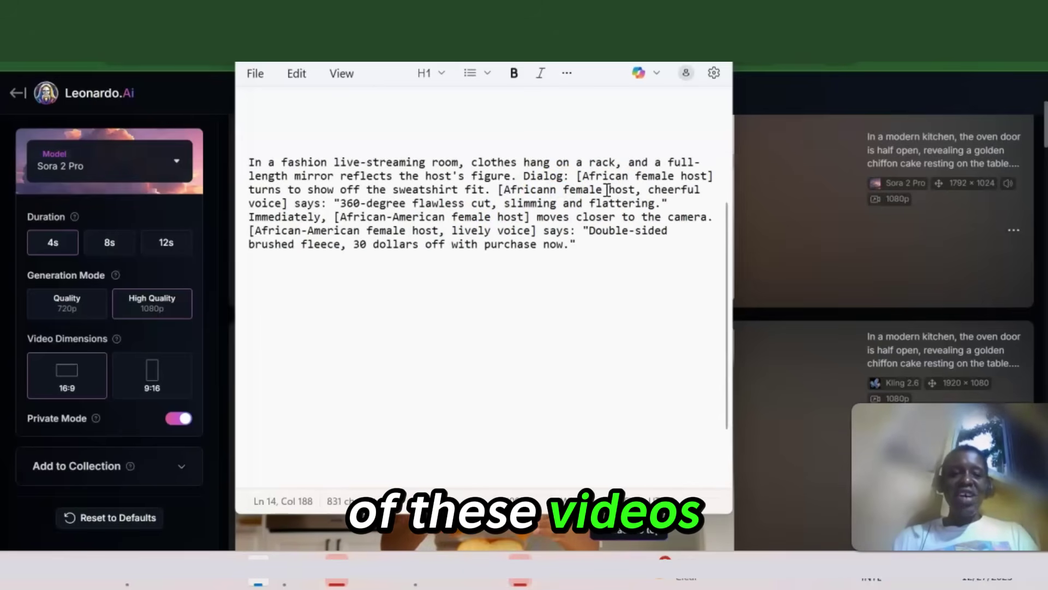
key("BackSpace")
left_click_drag(386, 217, 444, 218)
key("BackSpace")
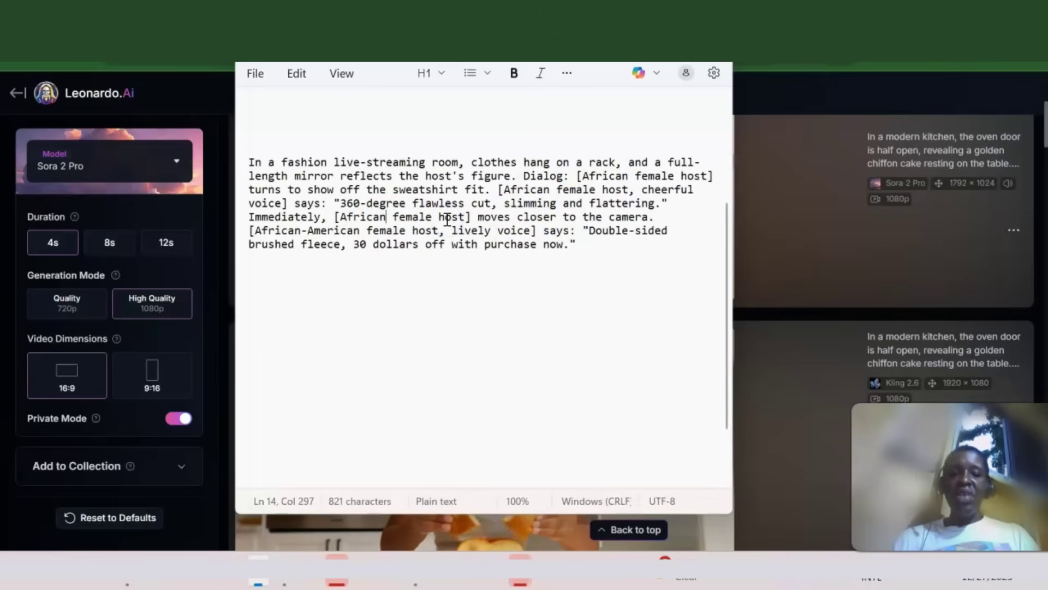
left_click(358, 229)
key("BackSpace")
key("BackSpace")
key("BackSpace")
key("BackSpace")
key("BackSpace")
key("BackSpace")
key("BackSpace")
key("BackSpace")
key("BackSpace")
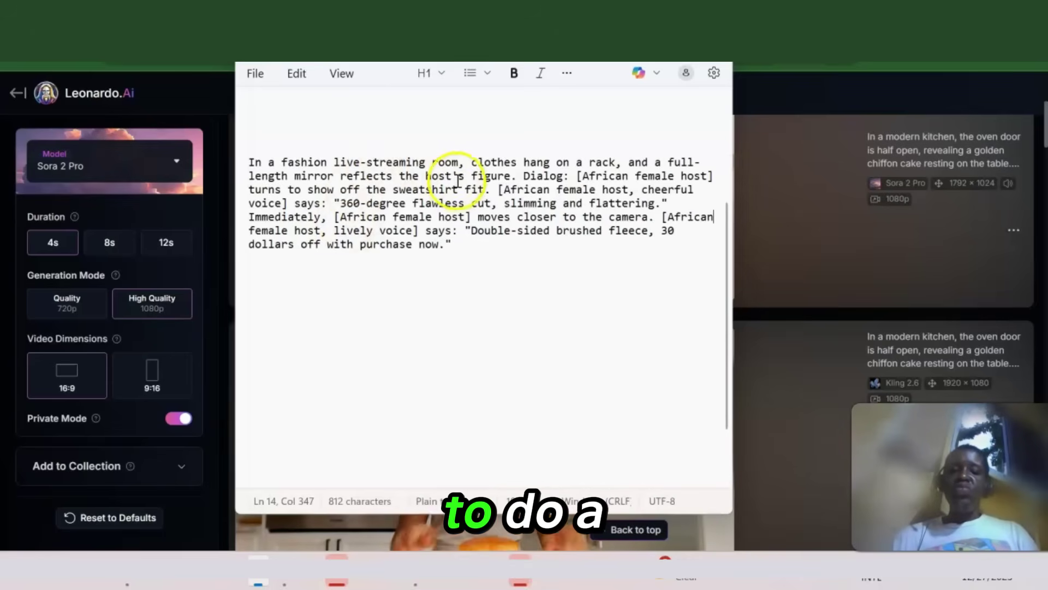
left_click_drag(458, 189, 393, 189)
Replace 'sweatshirt' with 'beautiful squareneck floral dress', then select the whole 835-character prompt.
type("beautiful floral dress")
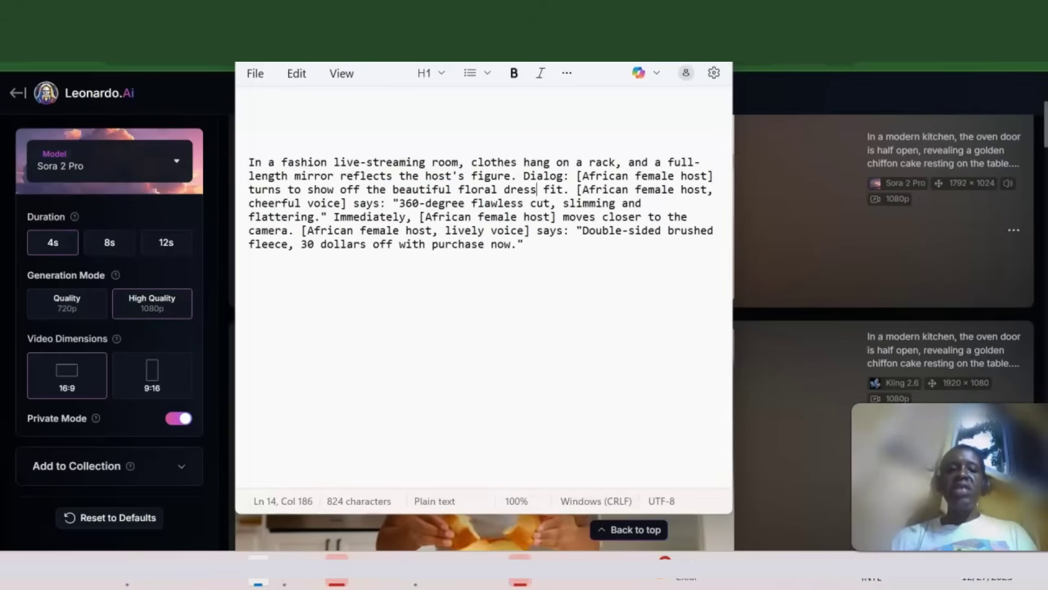
left_click(460, 188)
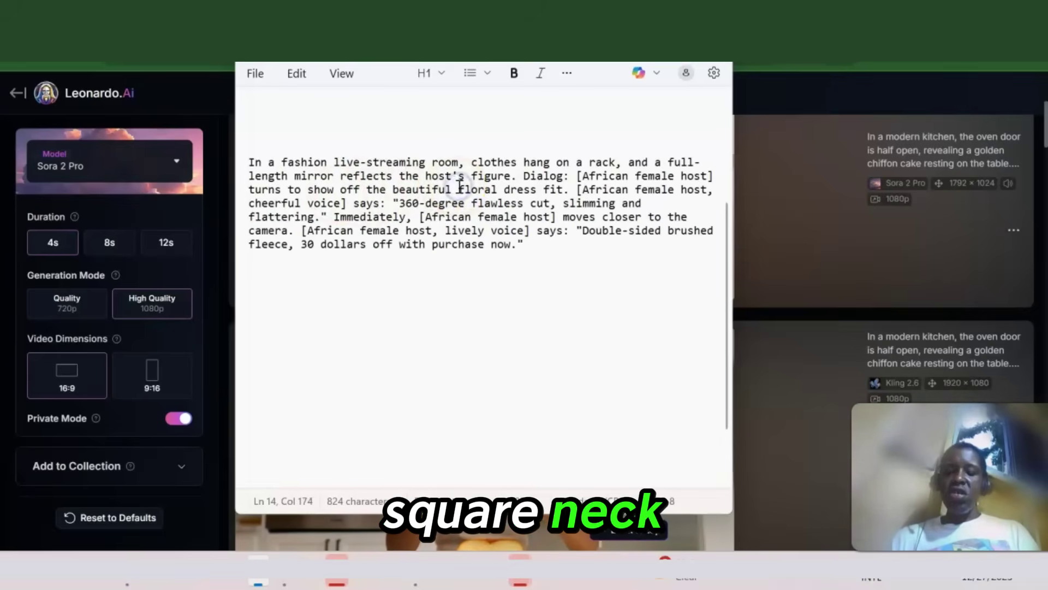
type("squareneck")
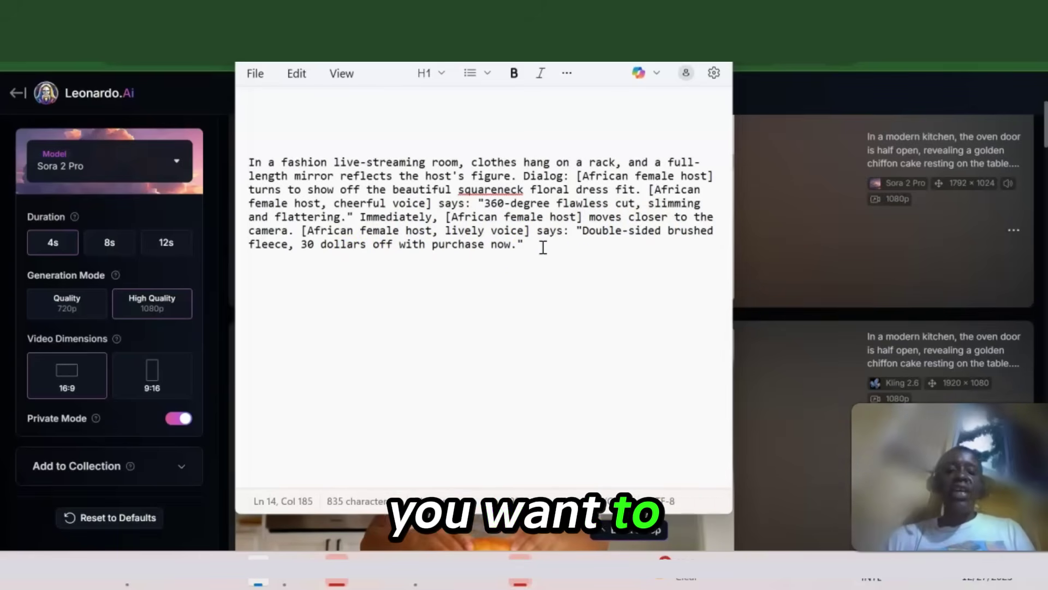
left_click_drag(533, 248, 248, 162)
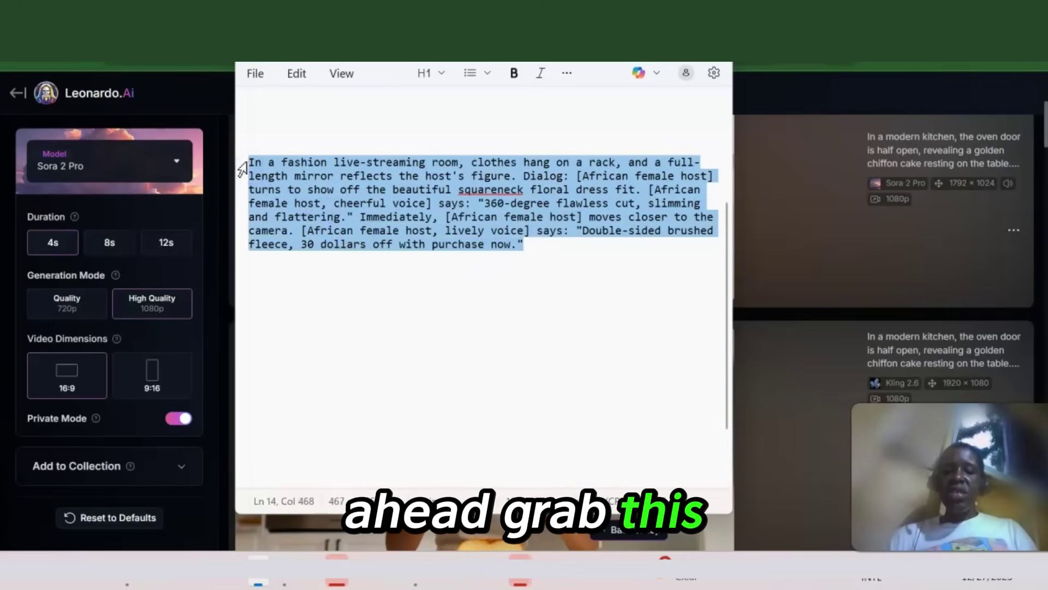
Copy the Kente-lapel blazer fashion-host prompt into Leonardo.Ai's prompt box.
right_click(672, 164)
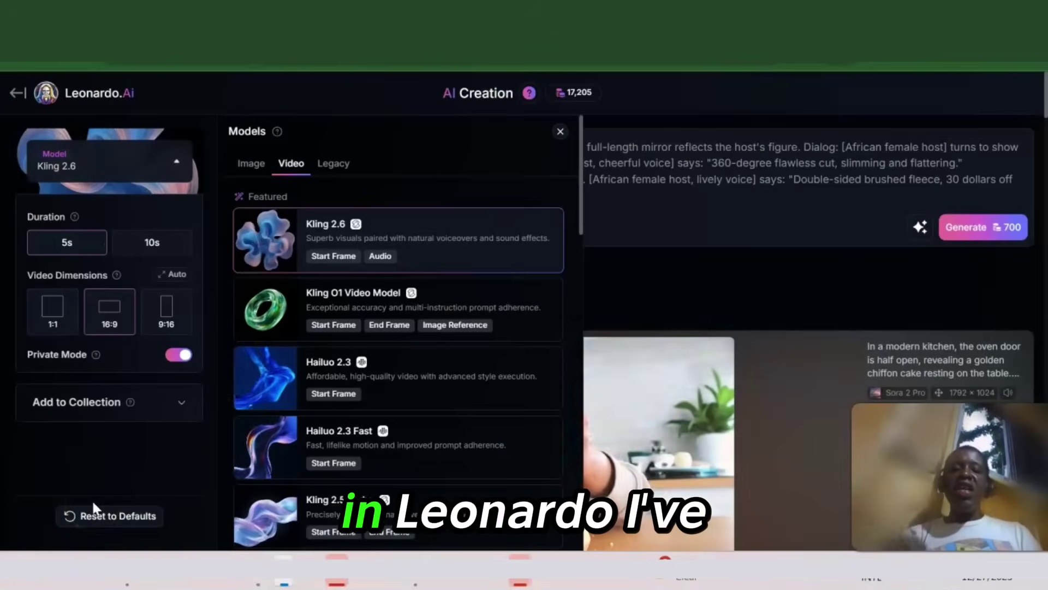
left_click(291, 175)
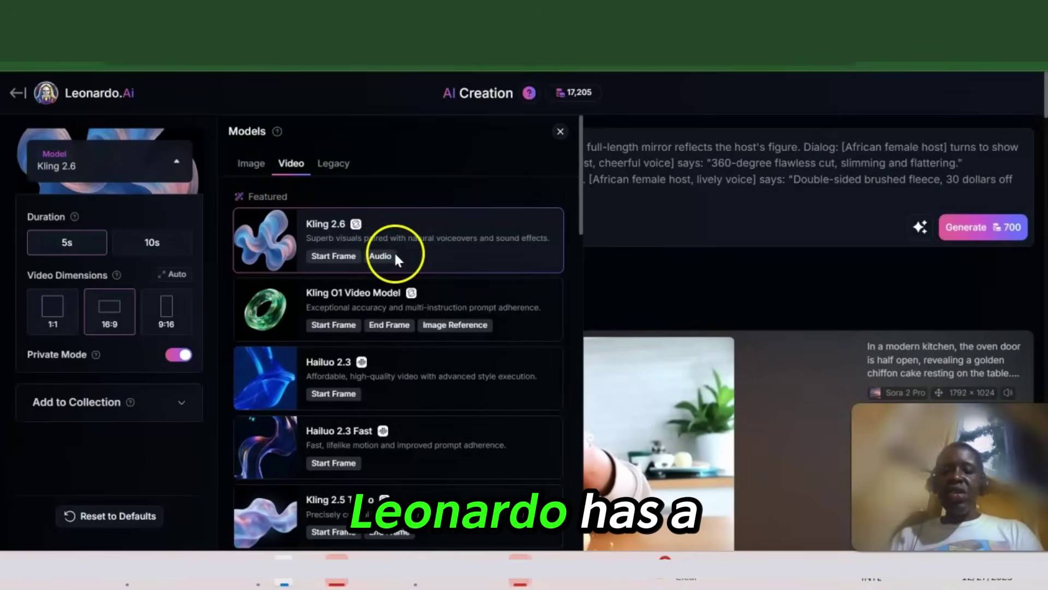
scroll(394, 250, "down", 4)
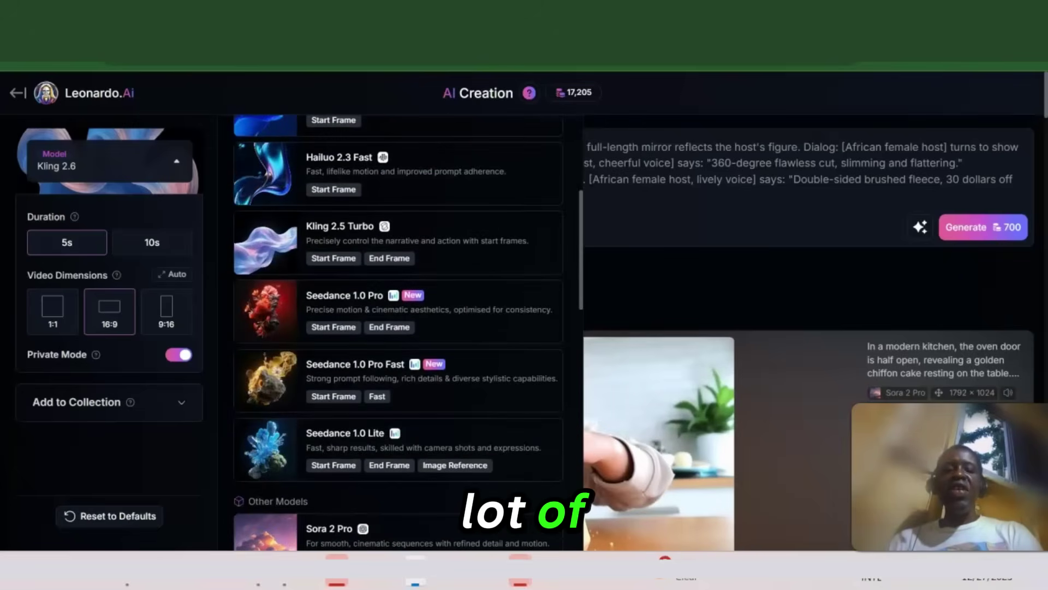
scroll(500, 408, "up", 5)
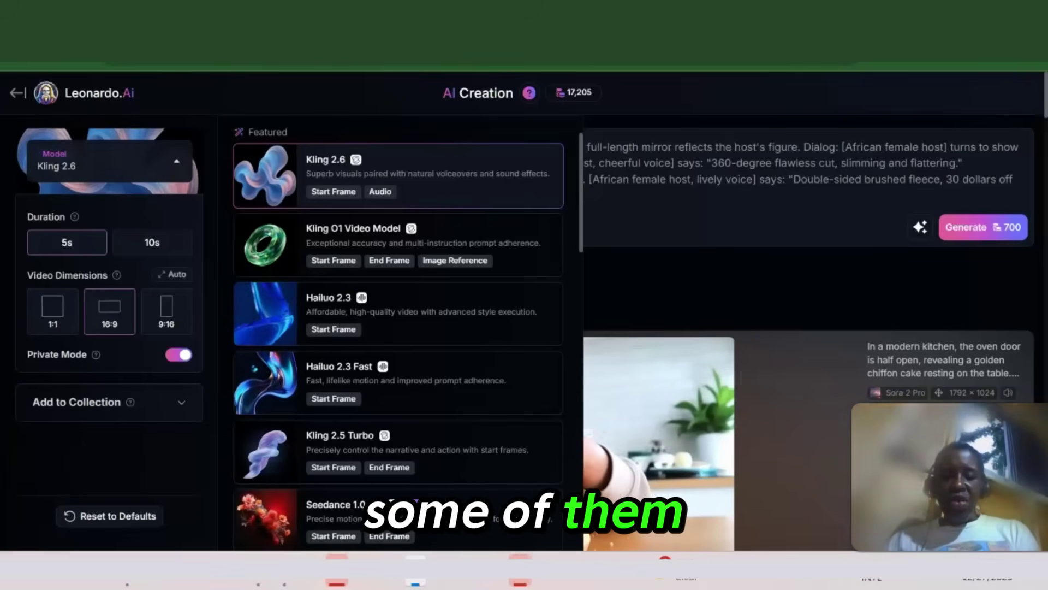
scroll(399, 327, "down", 5)
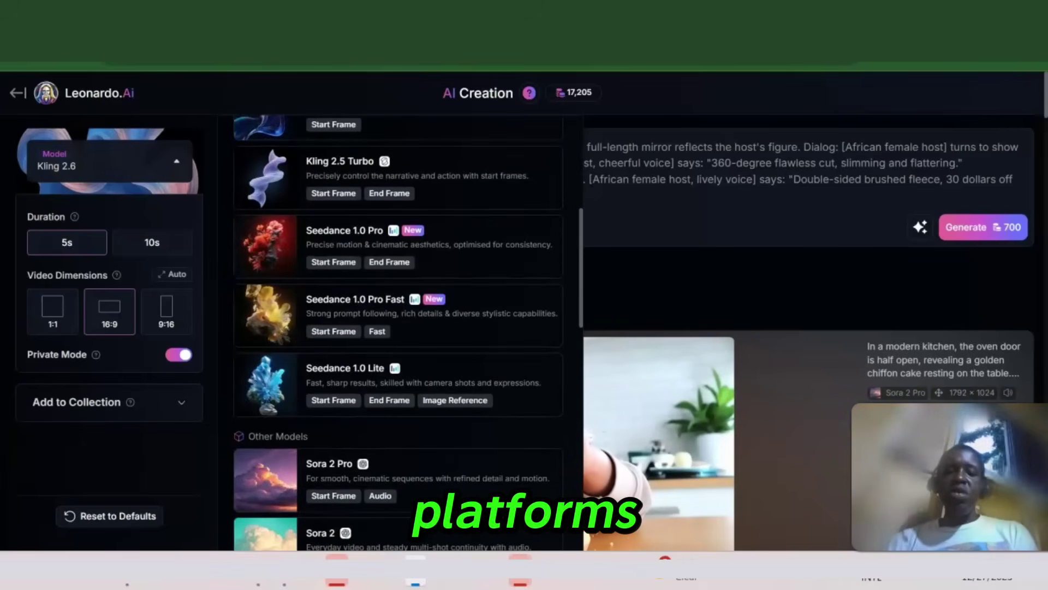
scroll(398, 328, "up", 5)
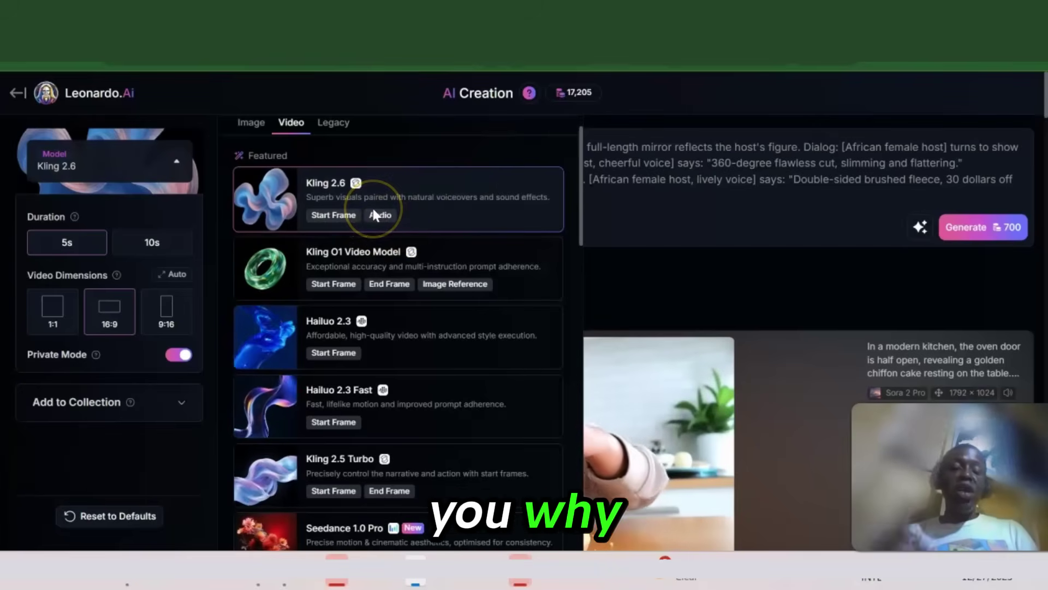
scroll(373, 212, "down", 2)
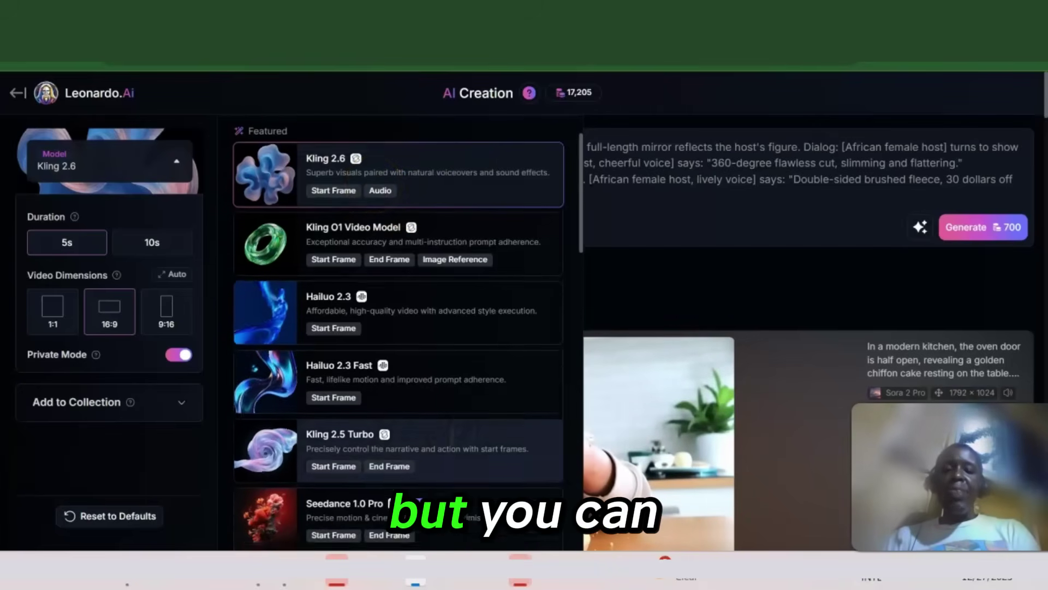
scroll(398, 333, "up", 1)
Set the video to Kling 2.6 at 5s with 16:9 landscape dimensions.
scroll(398, 333, "down", 10)
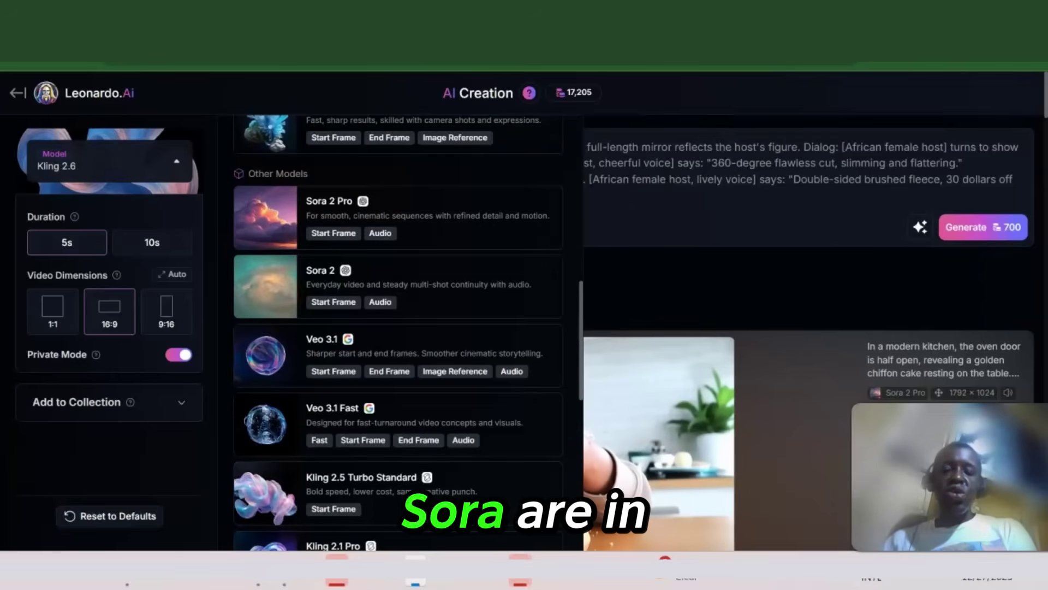
scroll(398, 333, "down", 2)
scroll(398, 333, "up", 1)
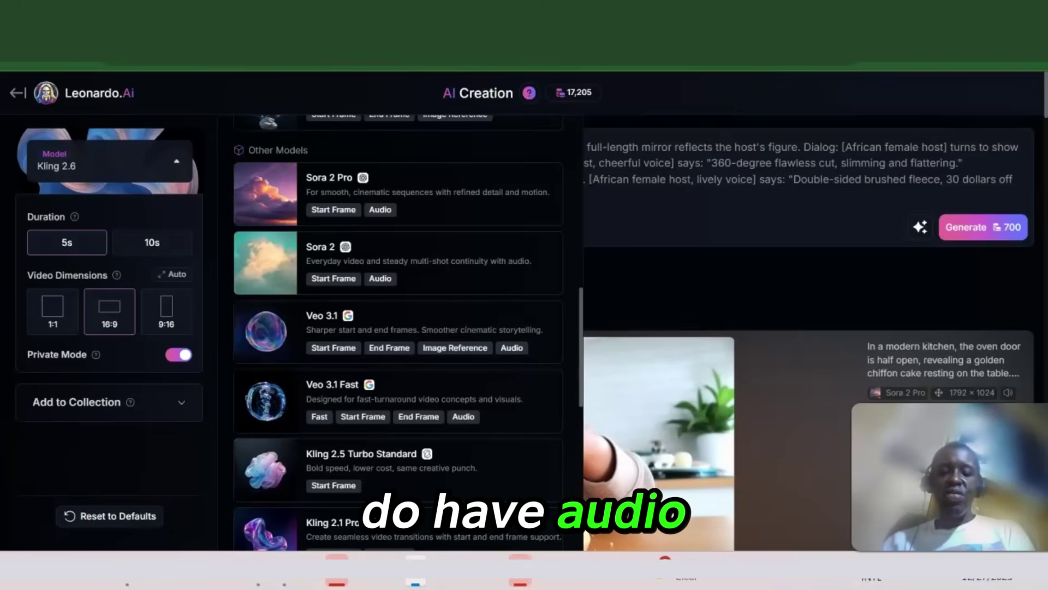
scroll(398, 333, "down", 4)
scroll(398, 333, "down", 2)
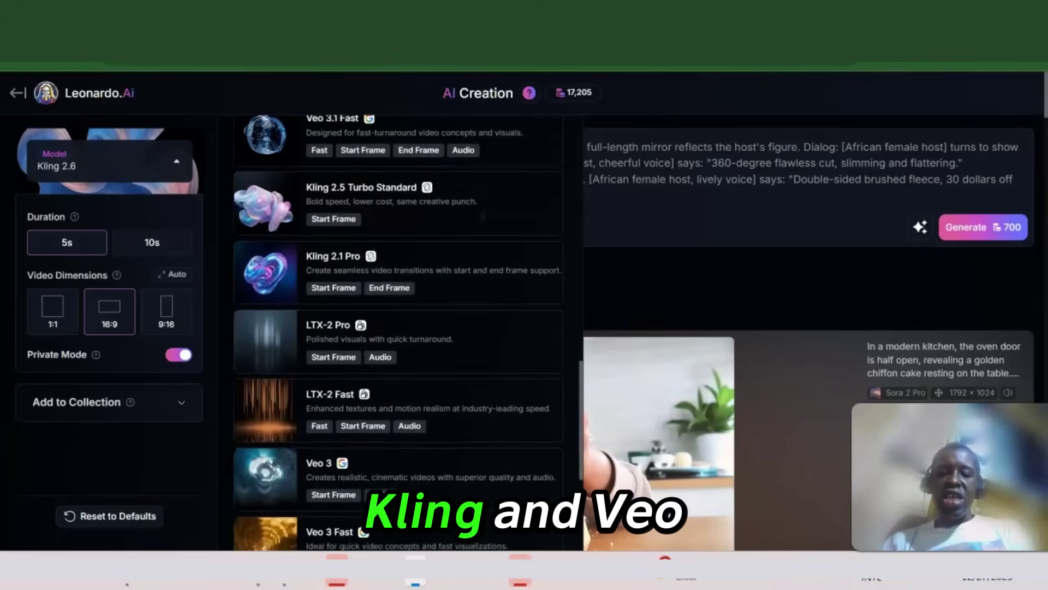
scroll(398, 333, "down", 3)
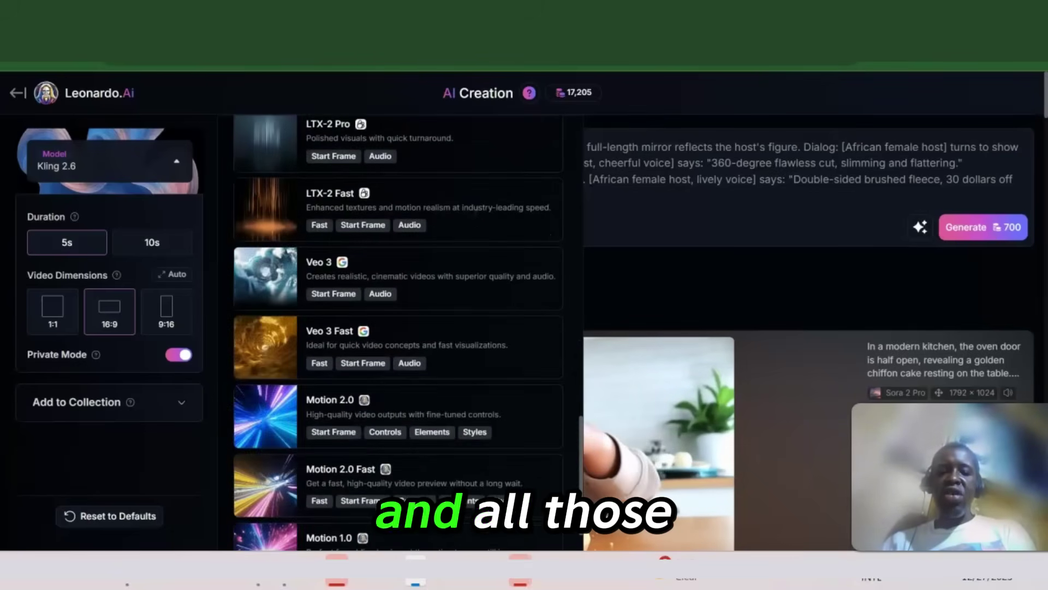
scroll(398, 333, "up", 1)
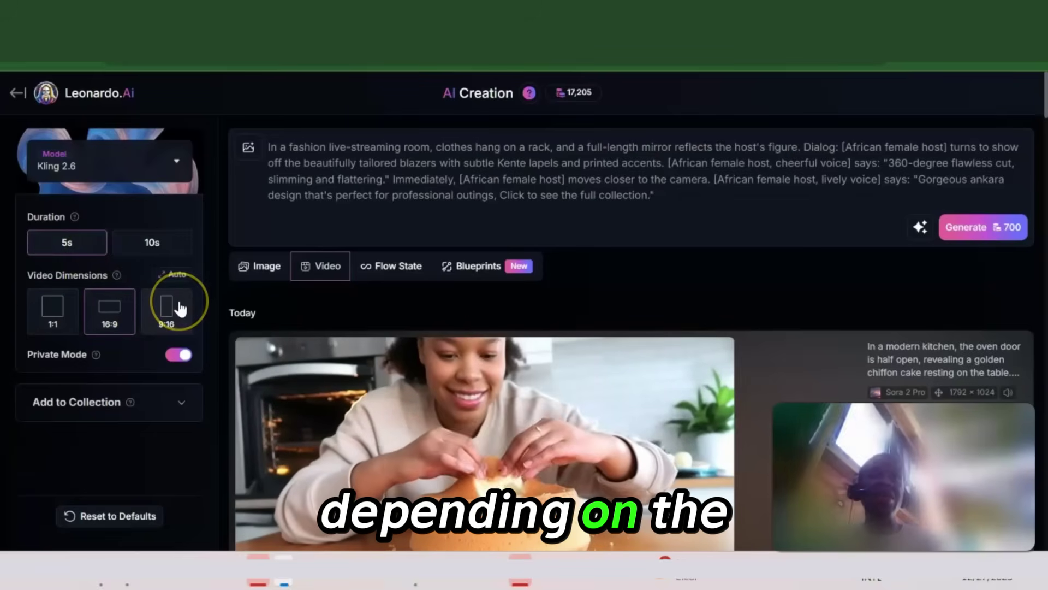
left_click(108, 316)
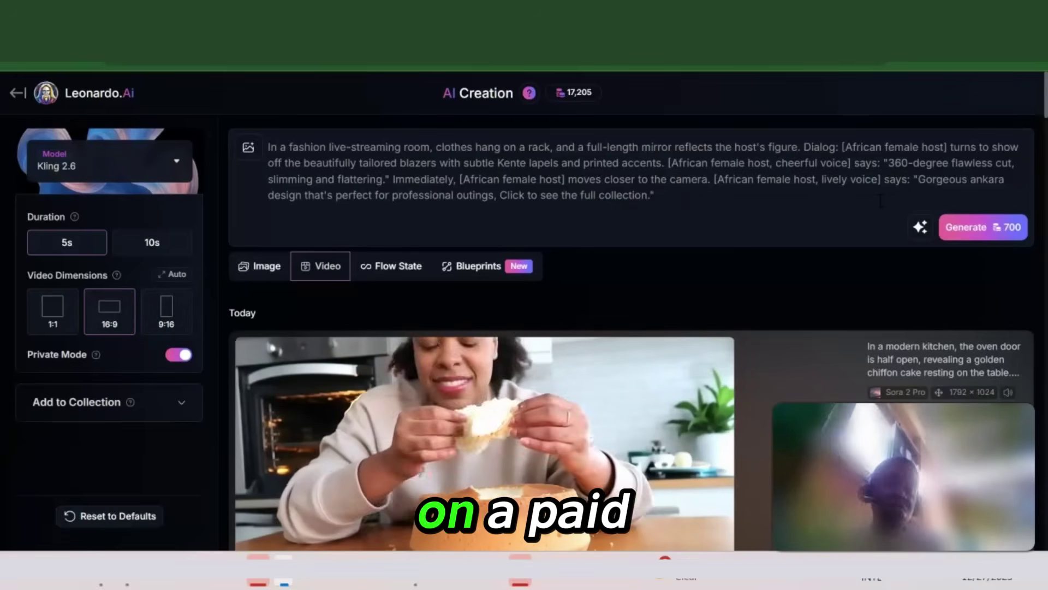
Generate the 5s 16:9 Kling 2.6 fashion-host video for 700 credits.
left_click(986, 165)
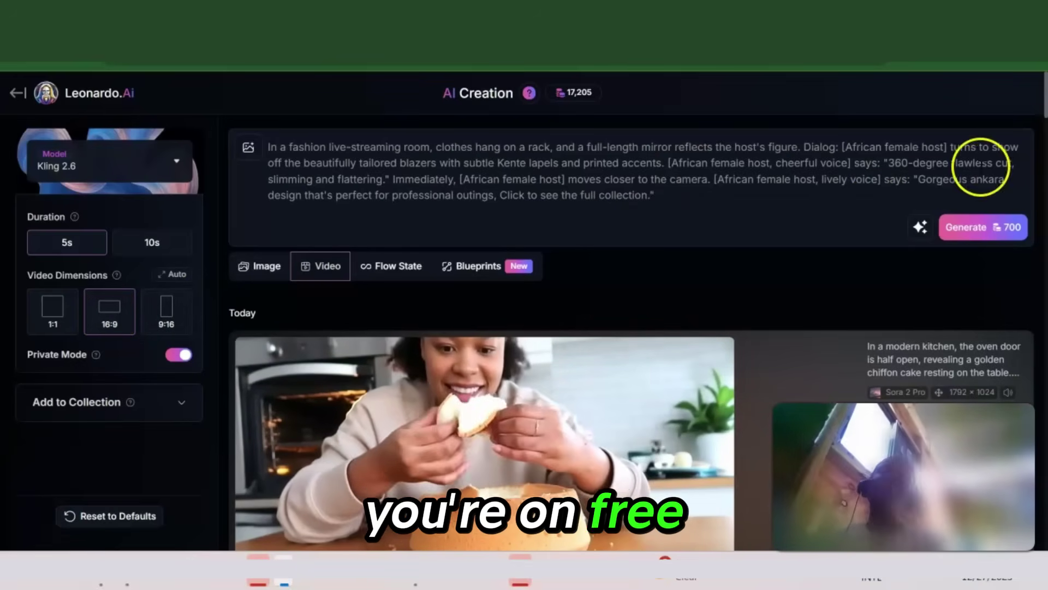
left_click(991, 198)
left_click(971, 238)
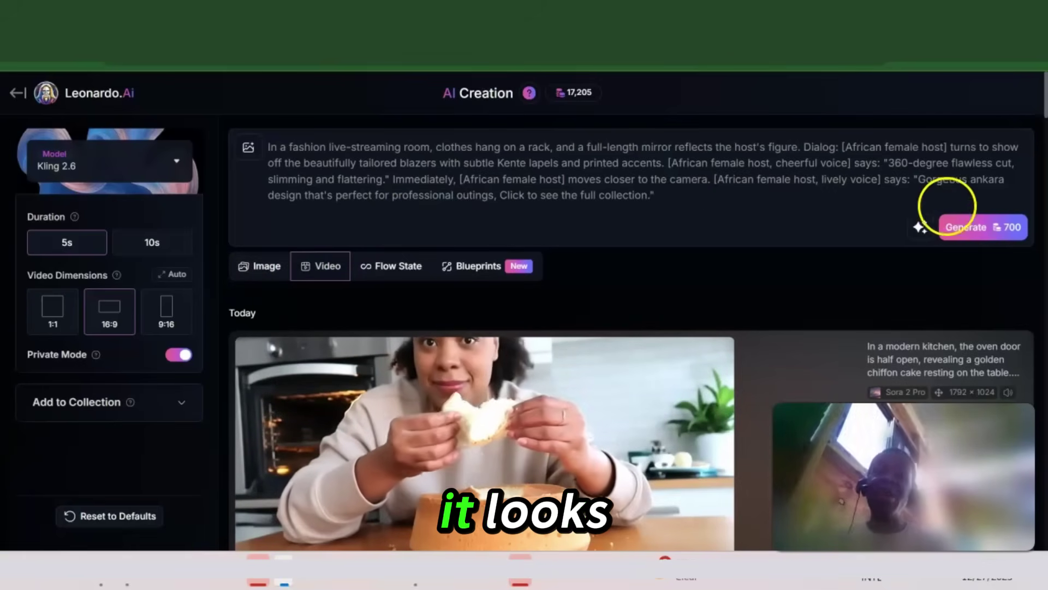
Watch the new 1920×1080 Kling 2.6 clip of the host in a Kente-lapel blazer.
left_click(975, 230)
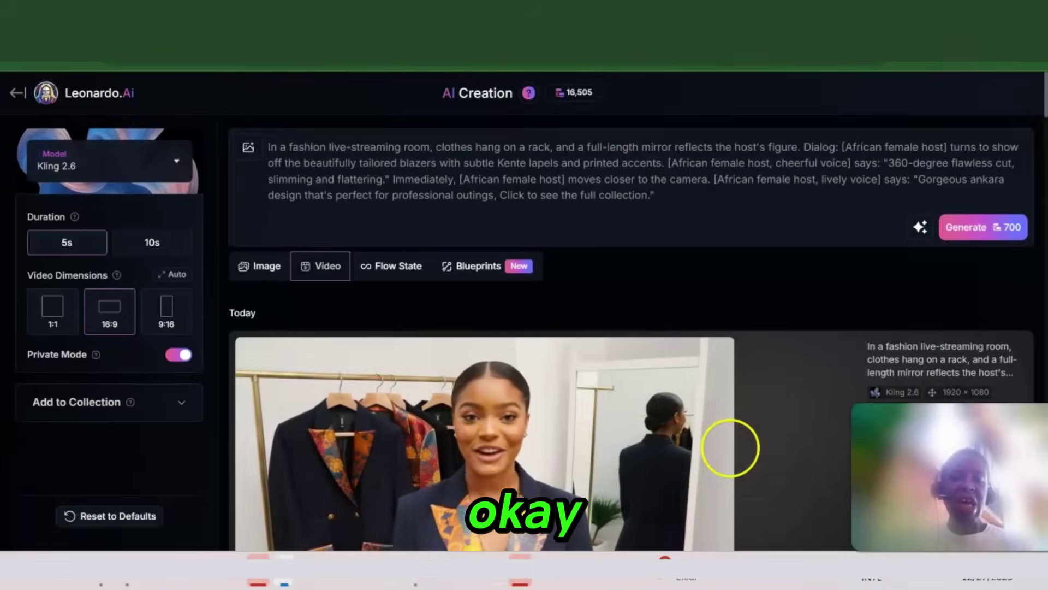
scroll(732, 447, "down", 1)
scroll(731, 447, "down", 2)
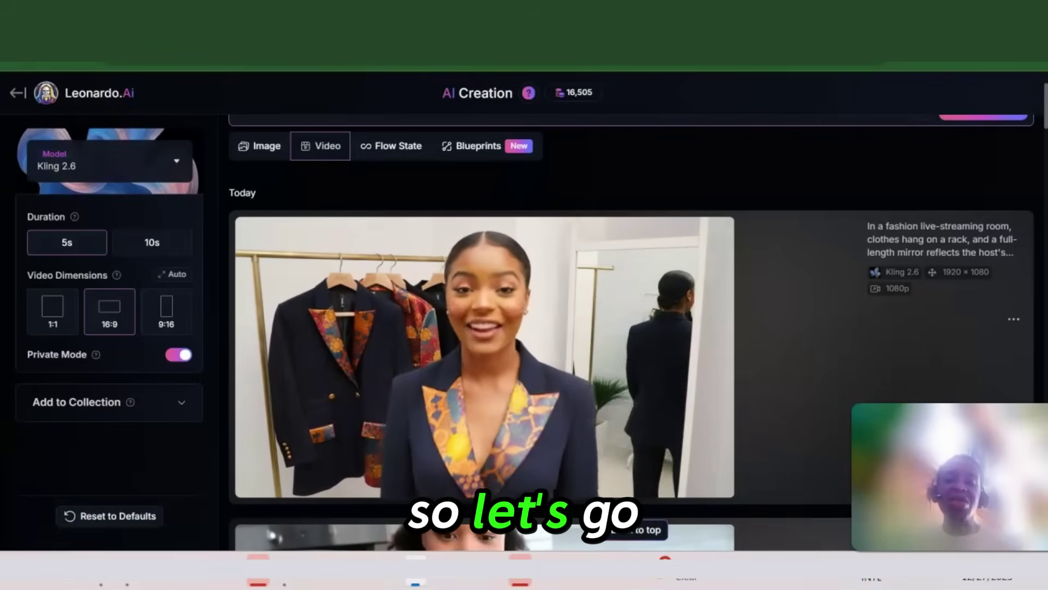
mouse_move(578, 379)
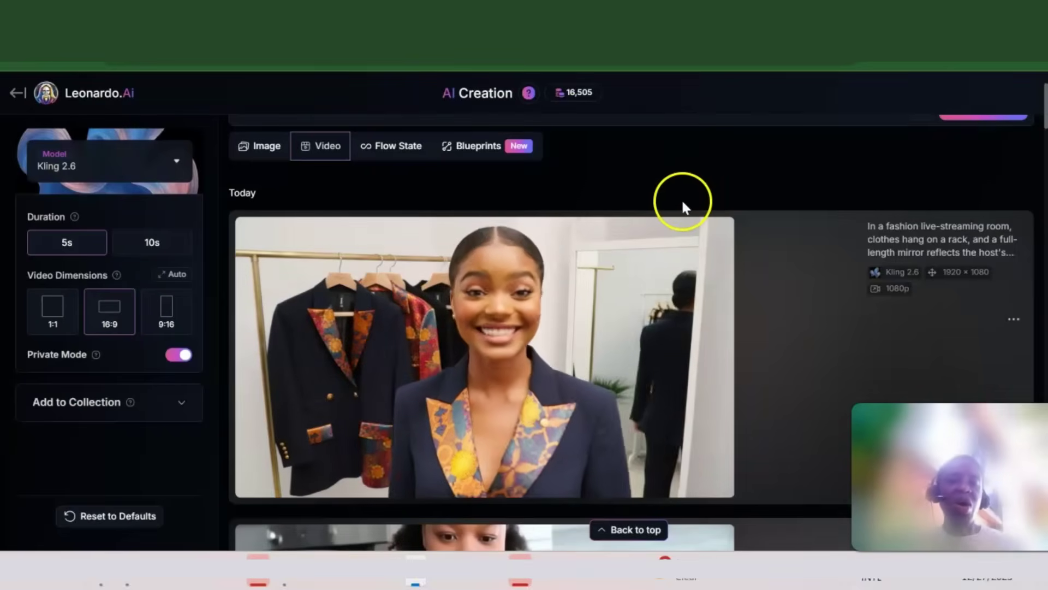
scroll(683, 200, "up", 2)
scroll(683, 201, "up", 1)
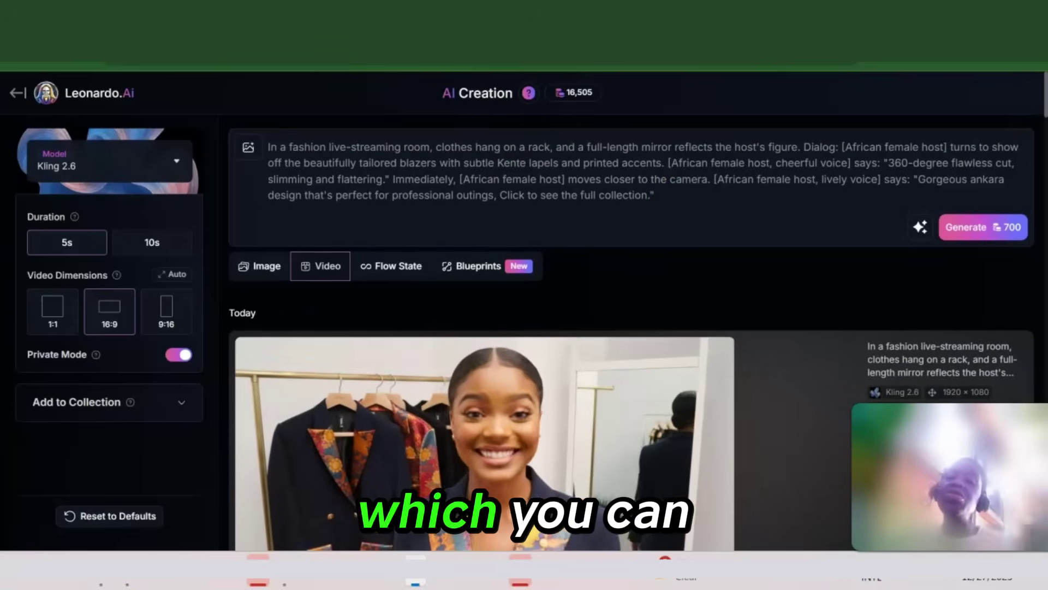
scroll(631, 255, "down", 2)
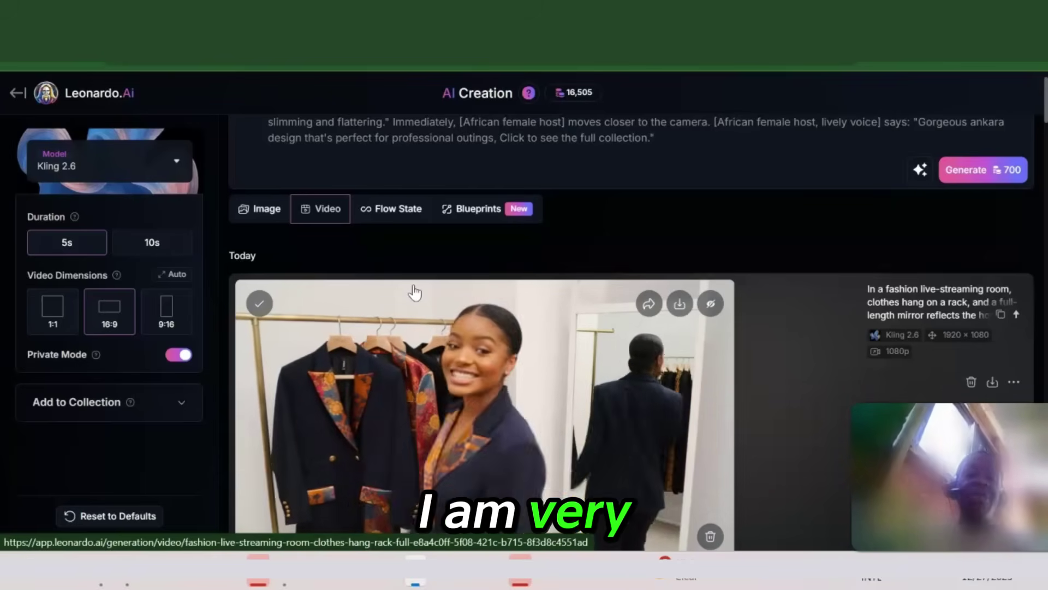
Pick Sora 2 Pro from Other Models in the video model list.
scroll(441, 288, "down", 1)
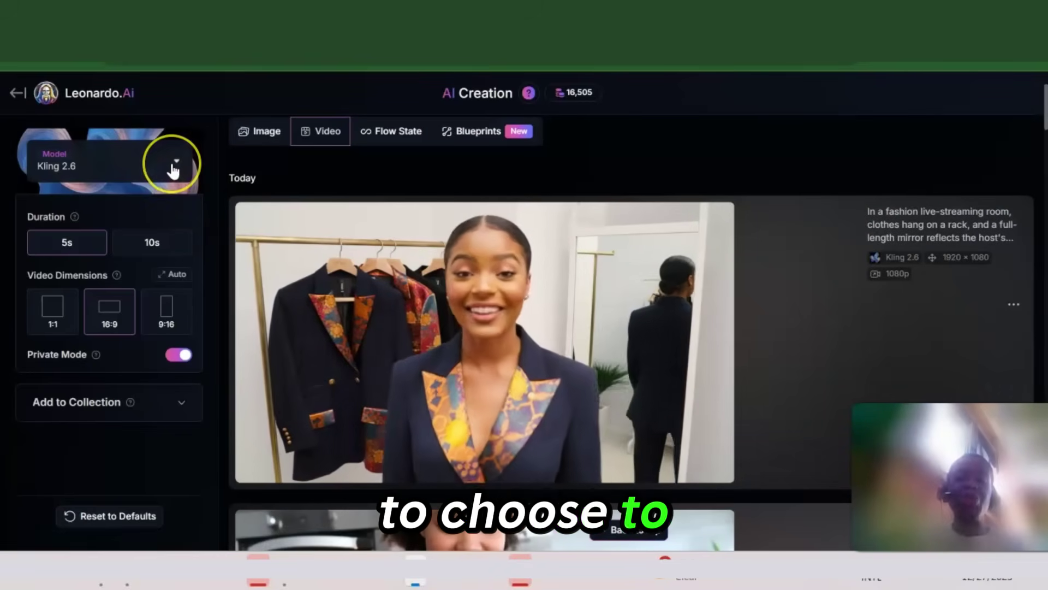
left_click(174, 164)
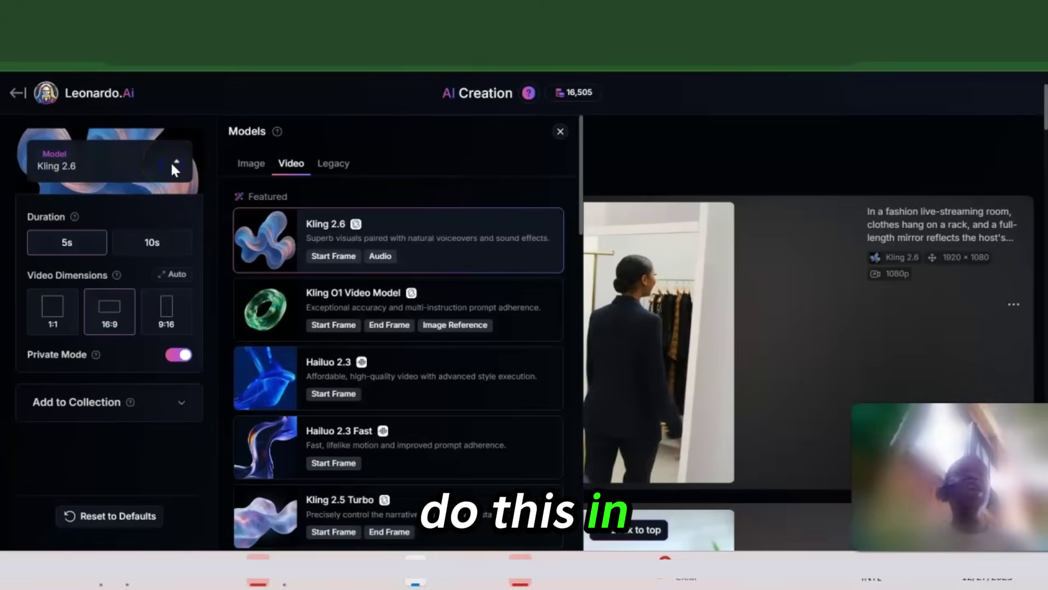
scroll(398, 328, "down", 9)
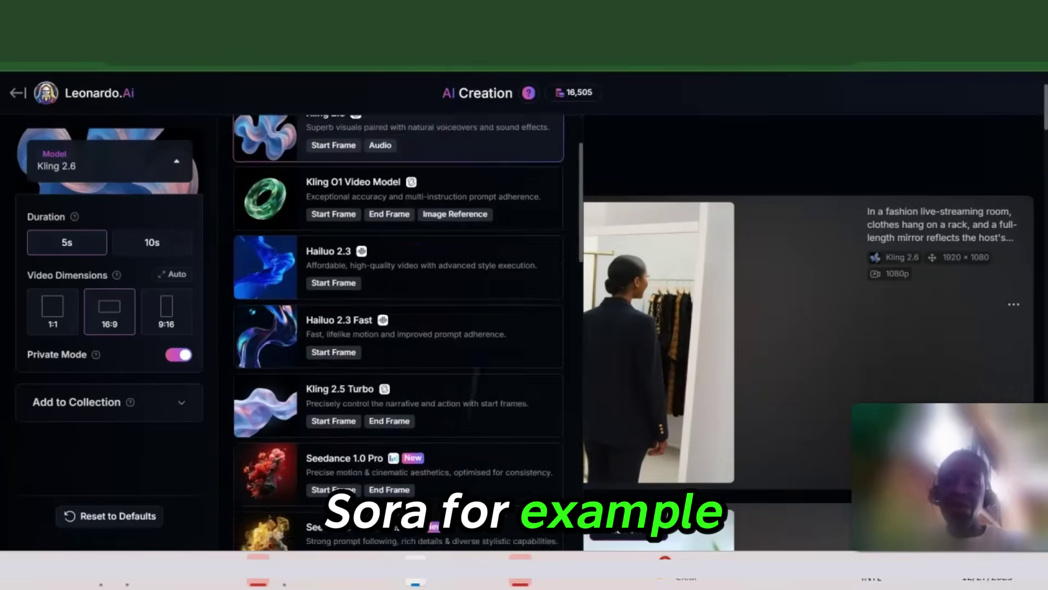
scroll(399, 328, "down", 1)
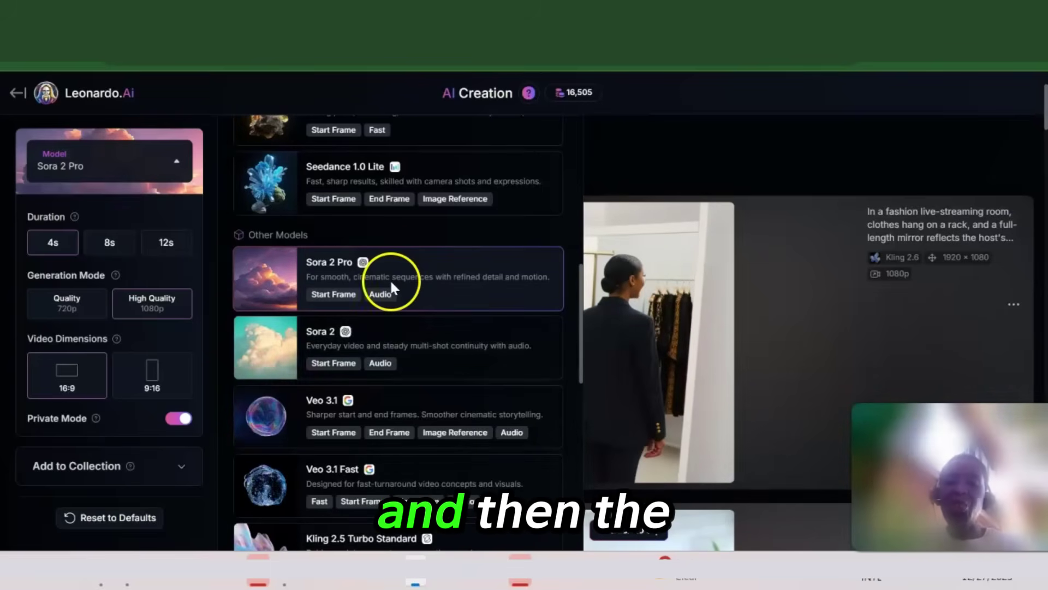
scroll(390, 279, "up", 6)
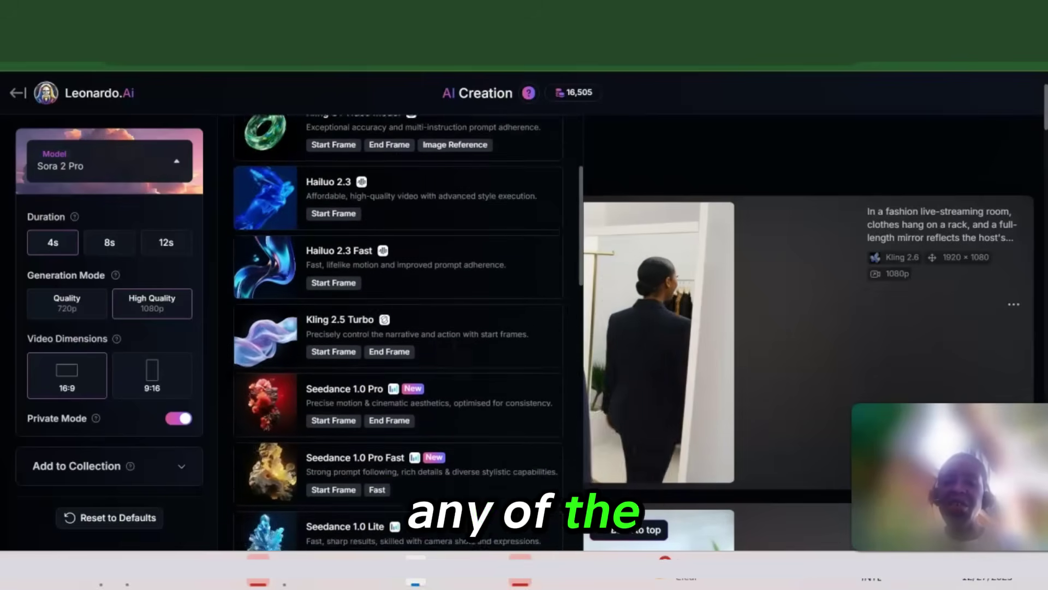
scroll(453, 390, "down", 5)
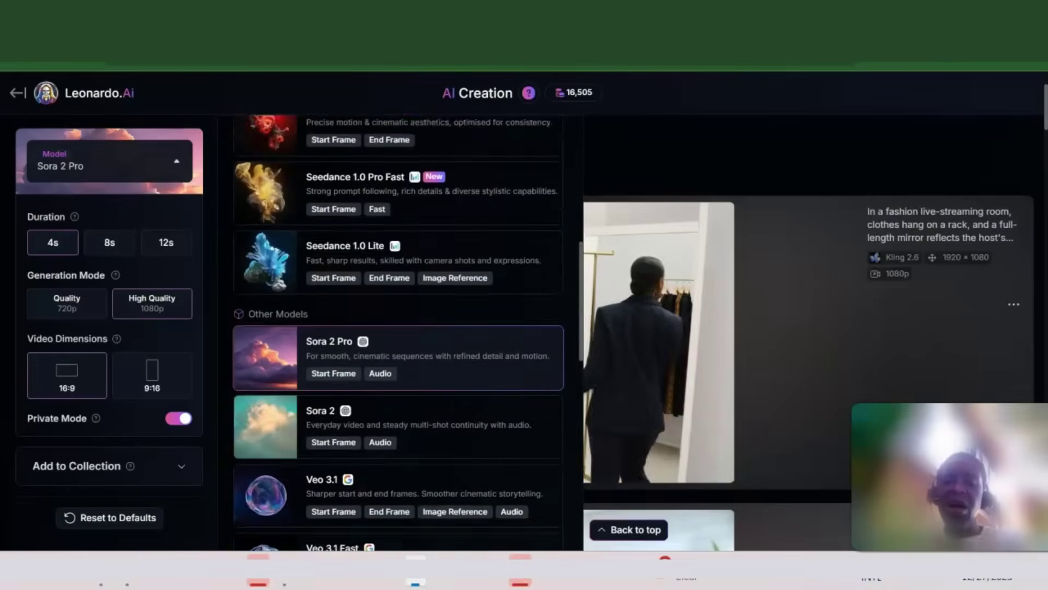
scroll(399, 333, "down", 3)
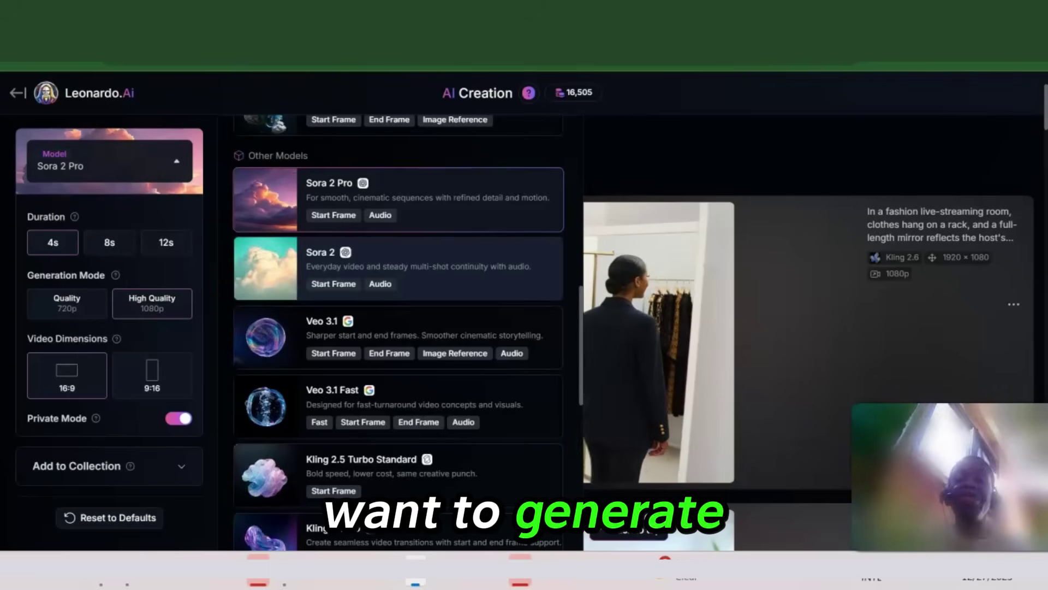
left_click(713, 126)
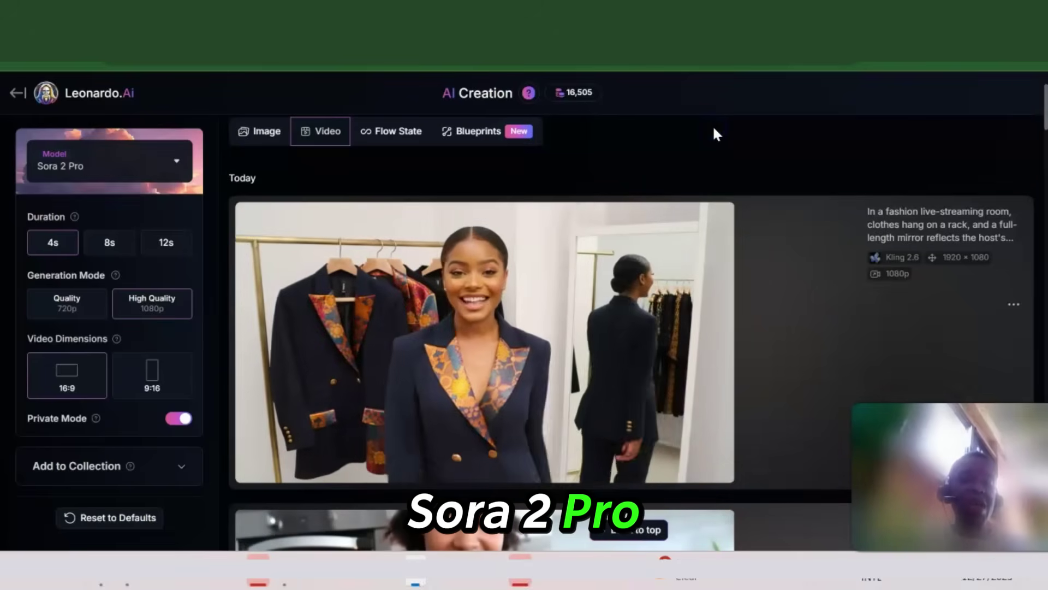
Generate a 4s Sora 2 Pro fashion clip at Quality 720p for 1200 credits.
scroll(713, 134, "up", 3)
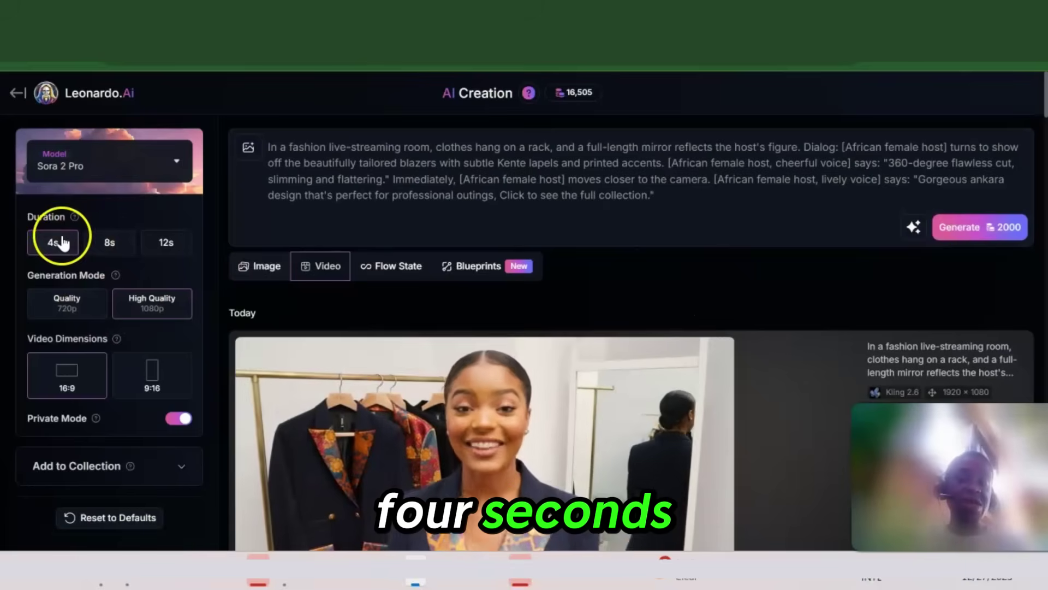
left_click(88, 308)
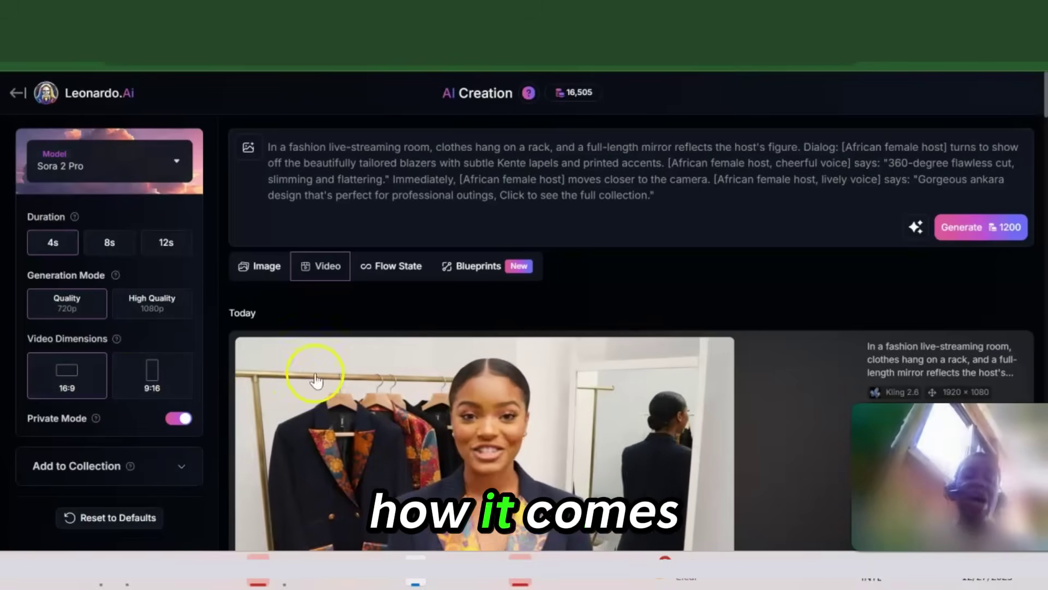
left_click(955, 230)
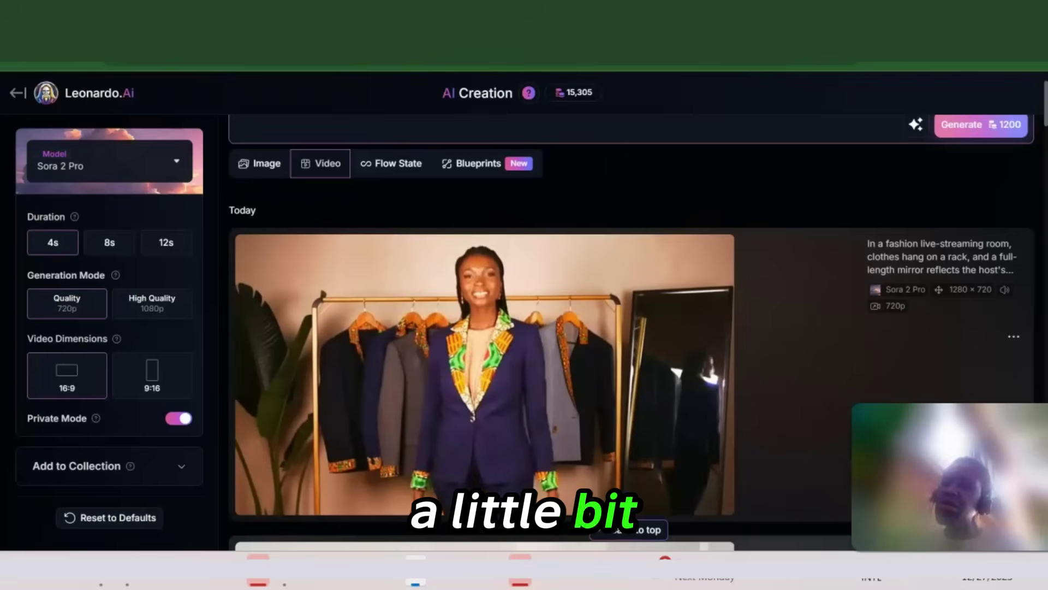
Watch the finished Sora 2 Pro fashion clip, then return to the top of the page.
mouse_move(601, 527)
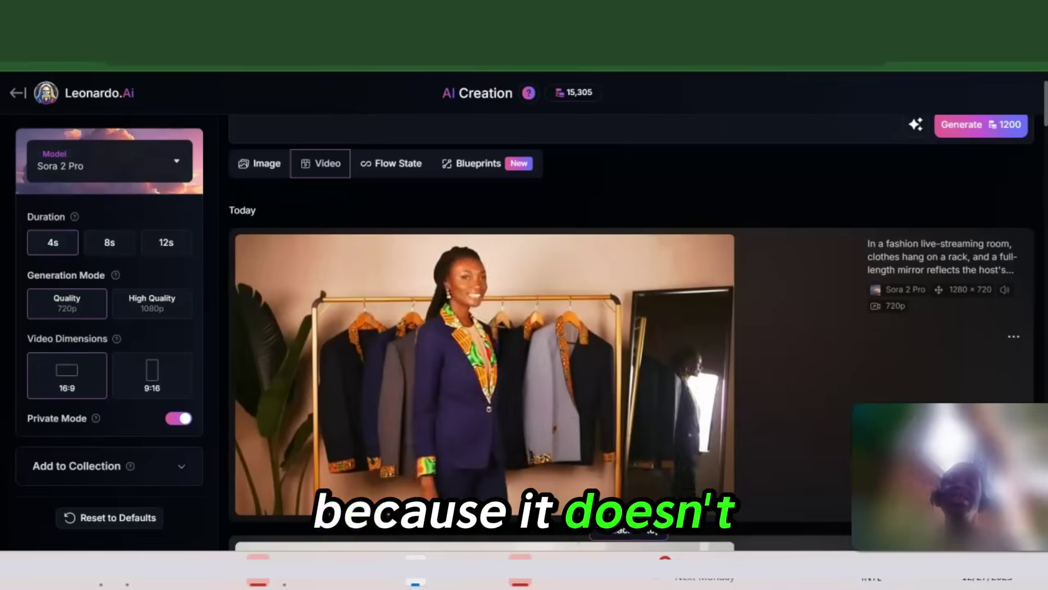
scroll(632, 382, "up", 2)
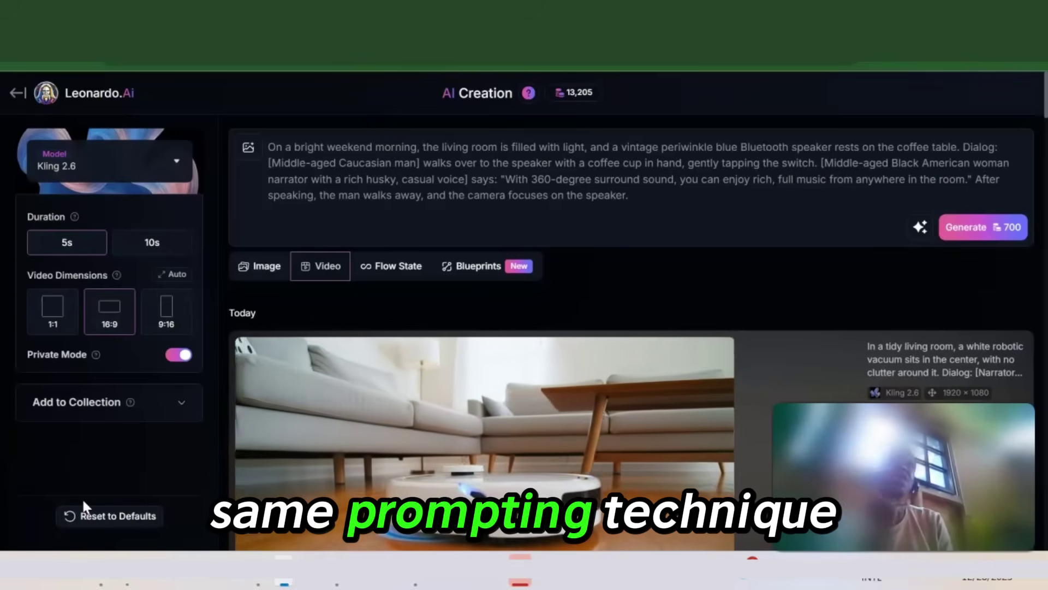
Generate the 700-credit Kling 2.6 living-room Bluetooth speaker clip at 1920×1080.
left_click(28, 529)
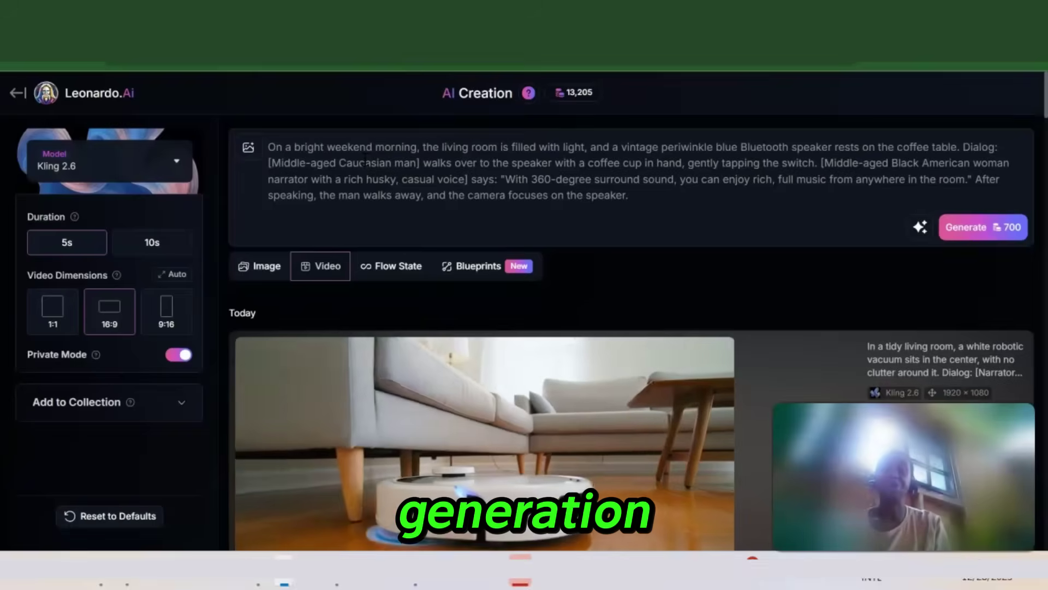
left_click(365, 159)
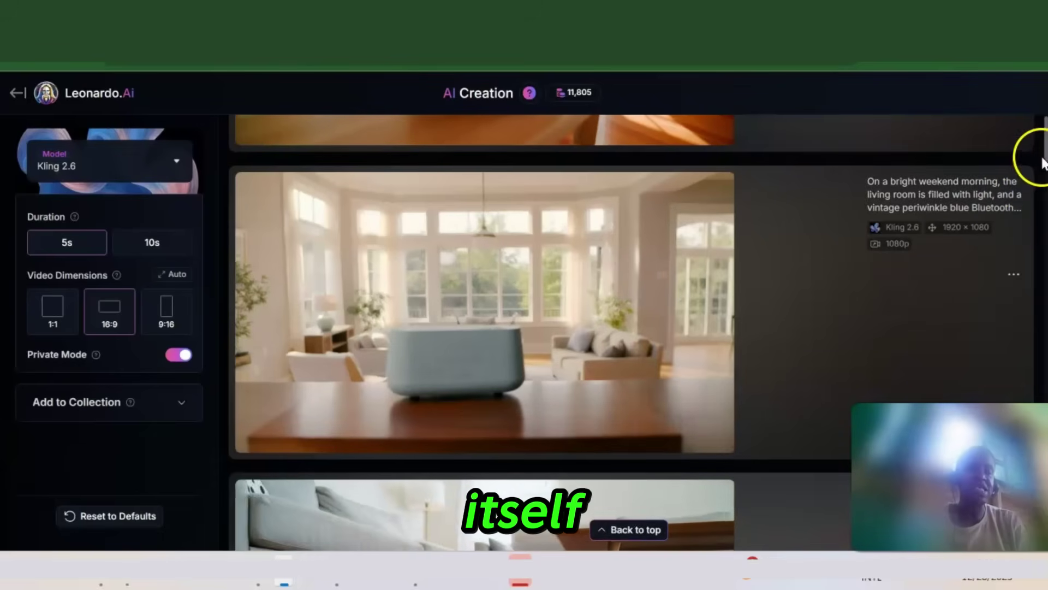
Scroll the feed up to view the finished 1920×1080 Kling 2.6 periwinkle speaker clip.
left_click_drag(1044, 140, 1044, 150)
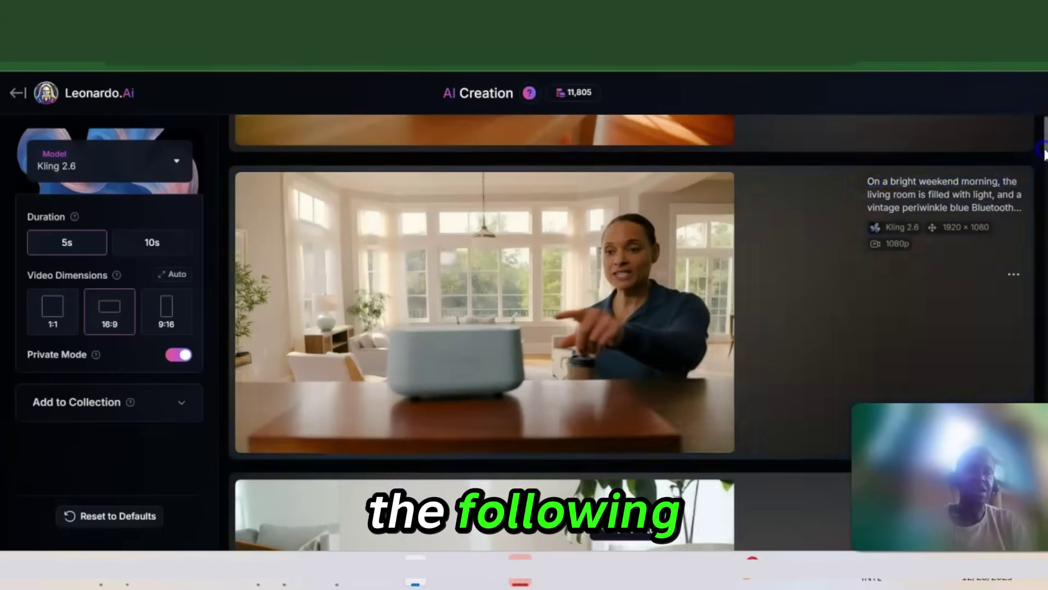
scroll(1000, 150, "up", 10)
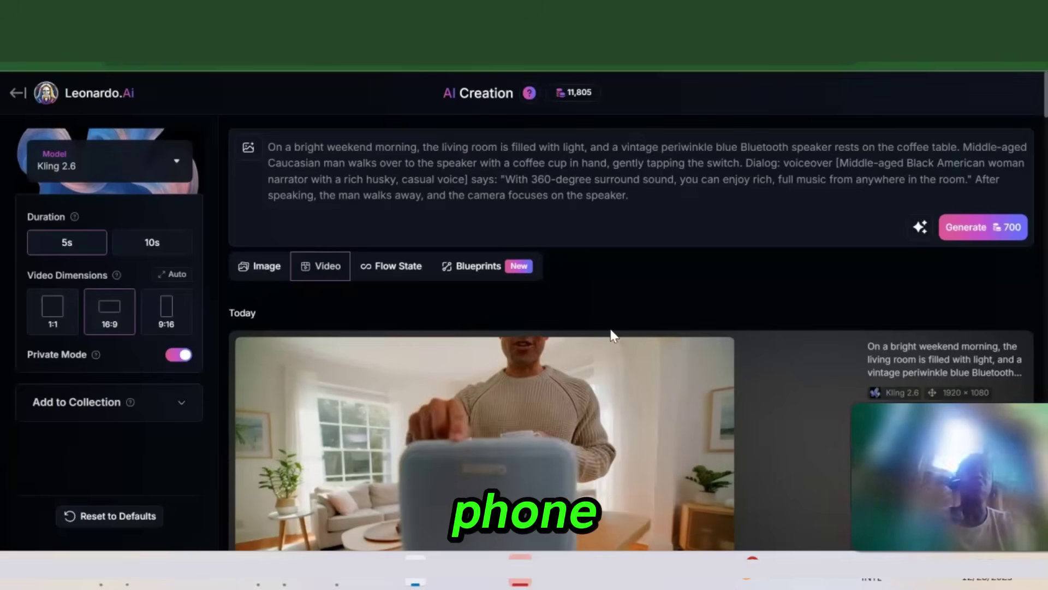
scroll(610, 329, "down", 2)
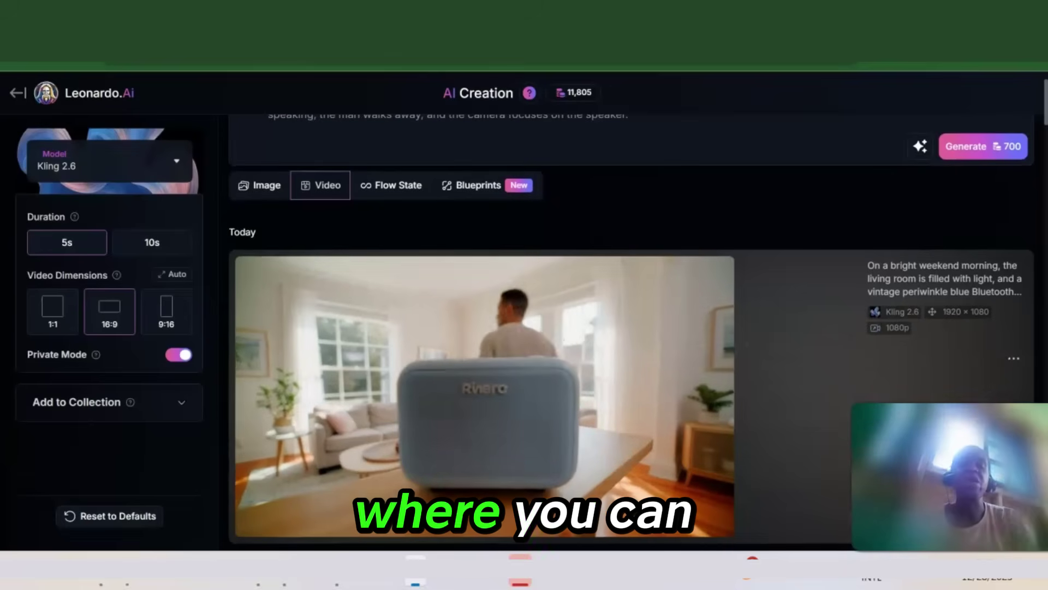